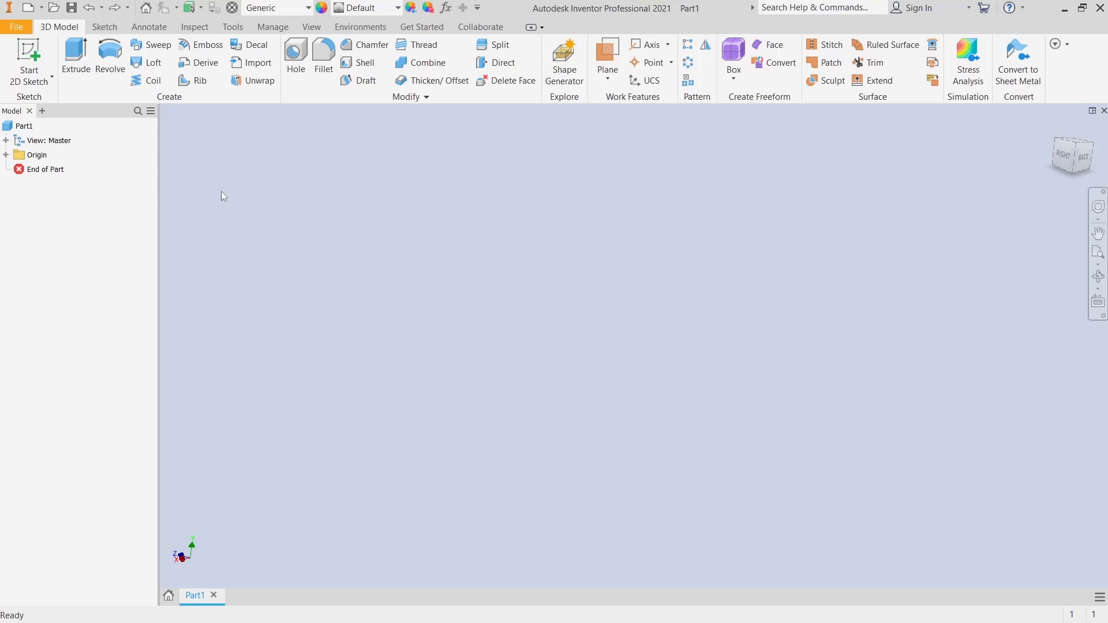
Start a new 2D sketch in the blank part so the origin planes appear.
click(29, 61)
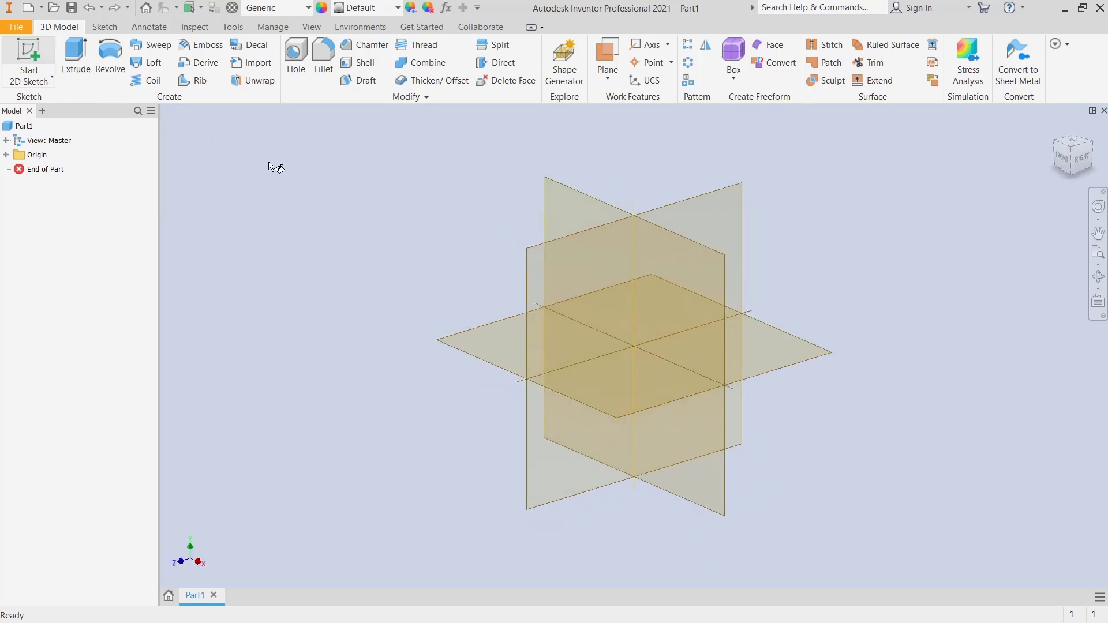
On the front plane, draw a sloped, horizontal and vertical line closing at the origin, then finish the sketch.
click(576, 215)
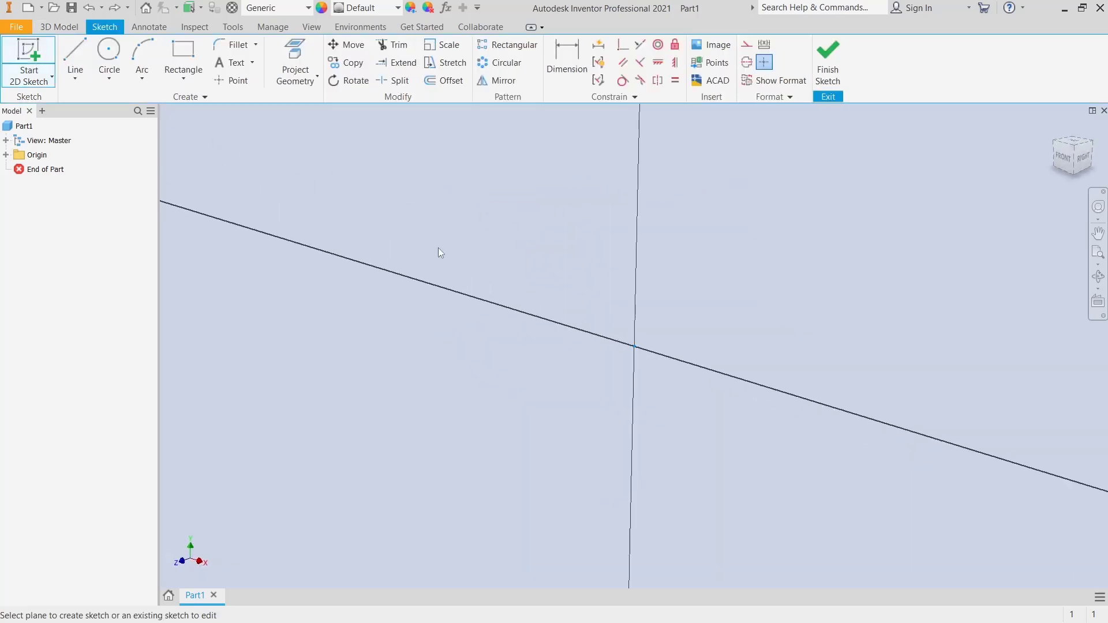
click(82, 61)
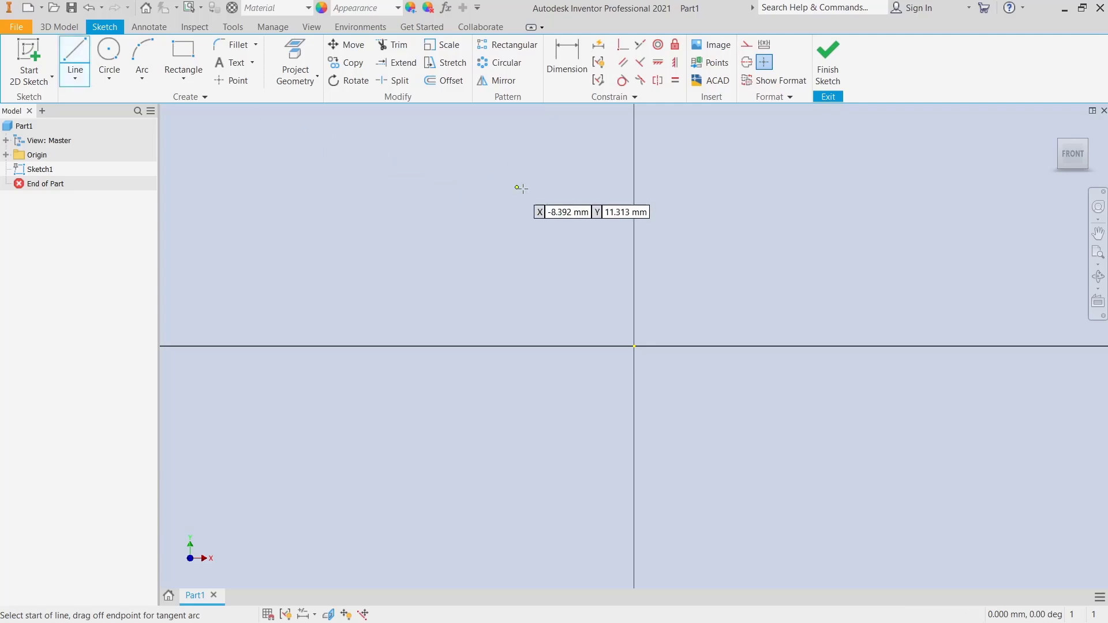
click(634, 346)
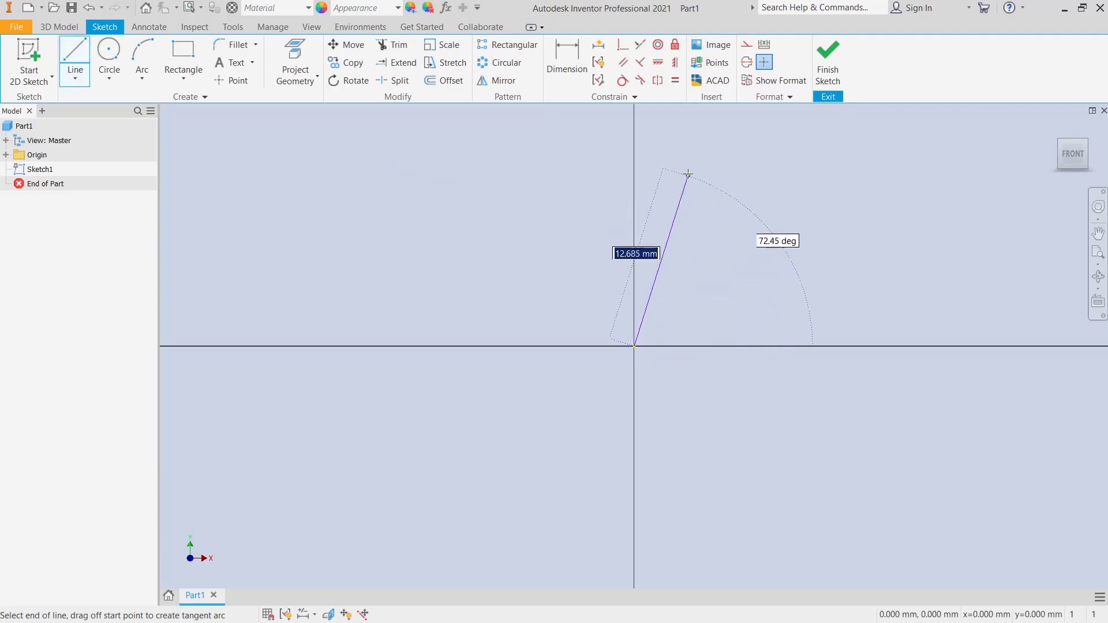
click(673, 164)
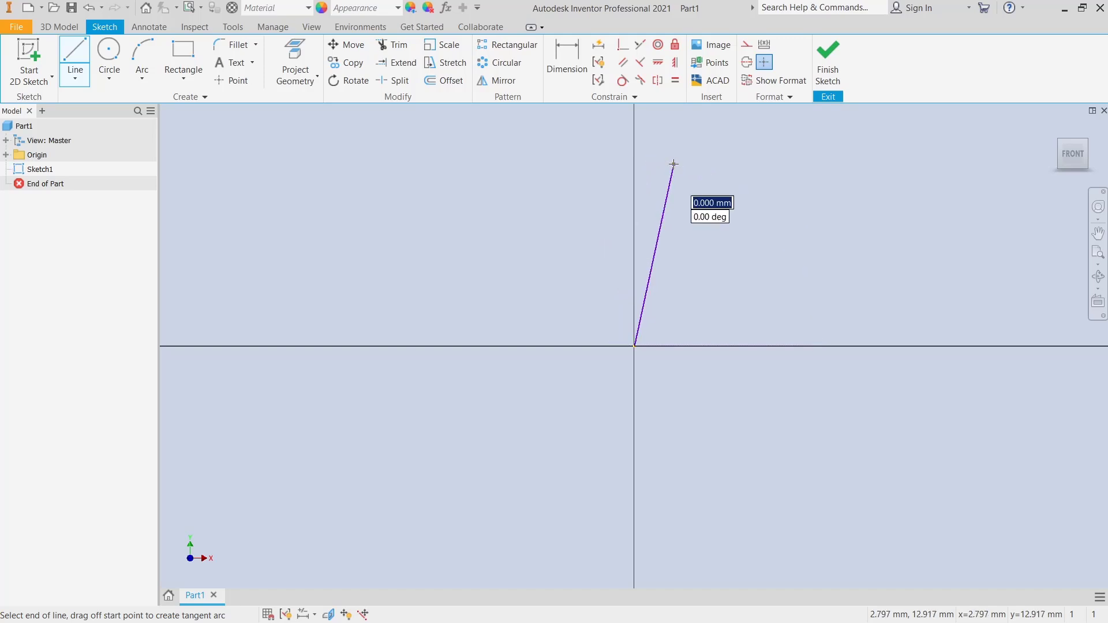
click(634, 165)
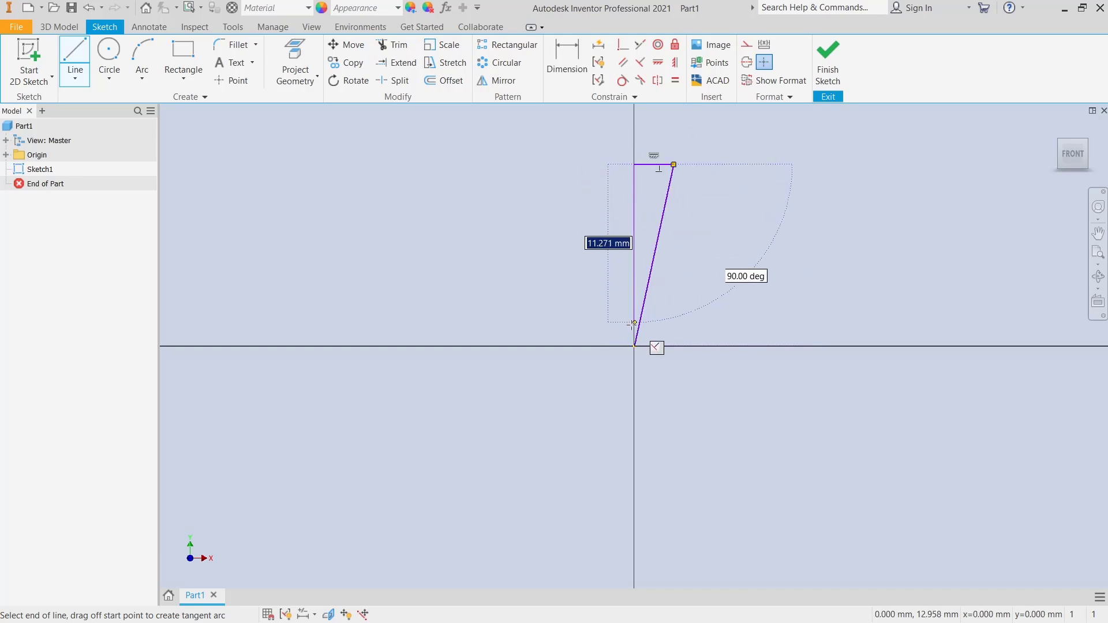
click(634, 347)
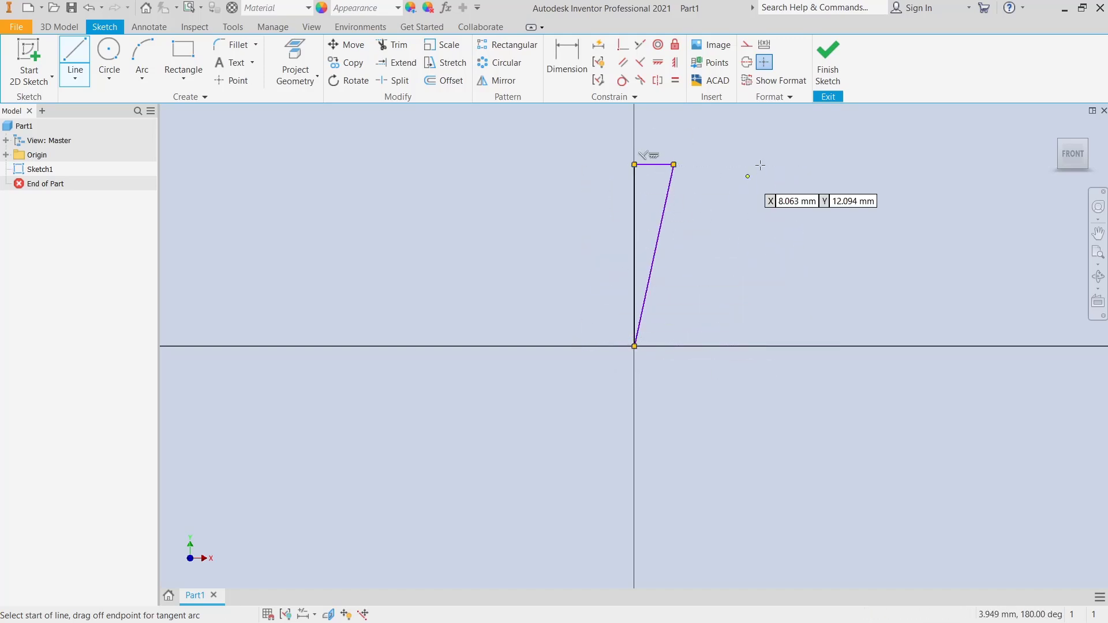
click(828, 61)
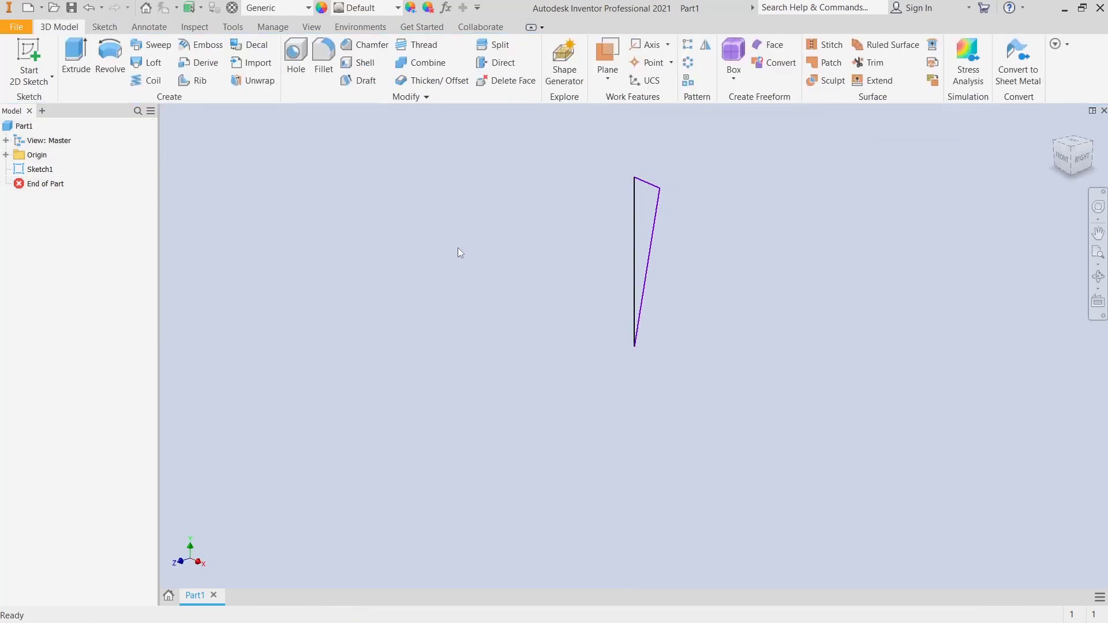
Revolve the triangle profile a full 360° about its vertical edge to create Revolution1.
click(110, 58)
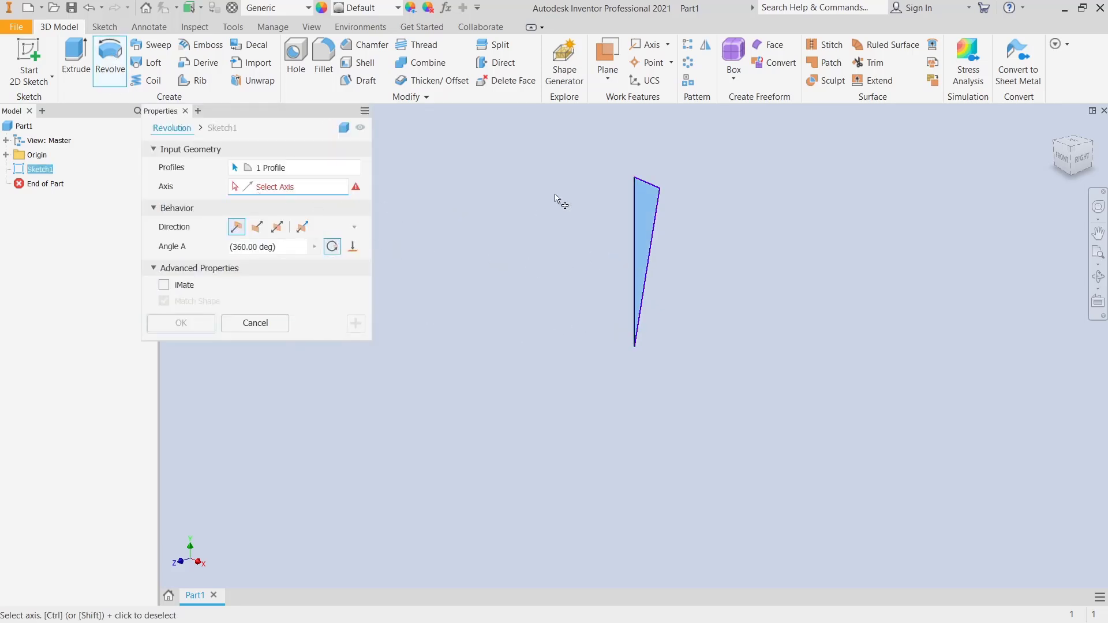
click(656, 239)
click(180, 323)
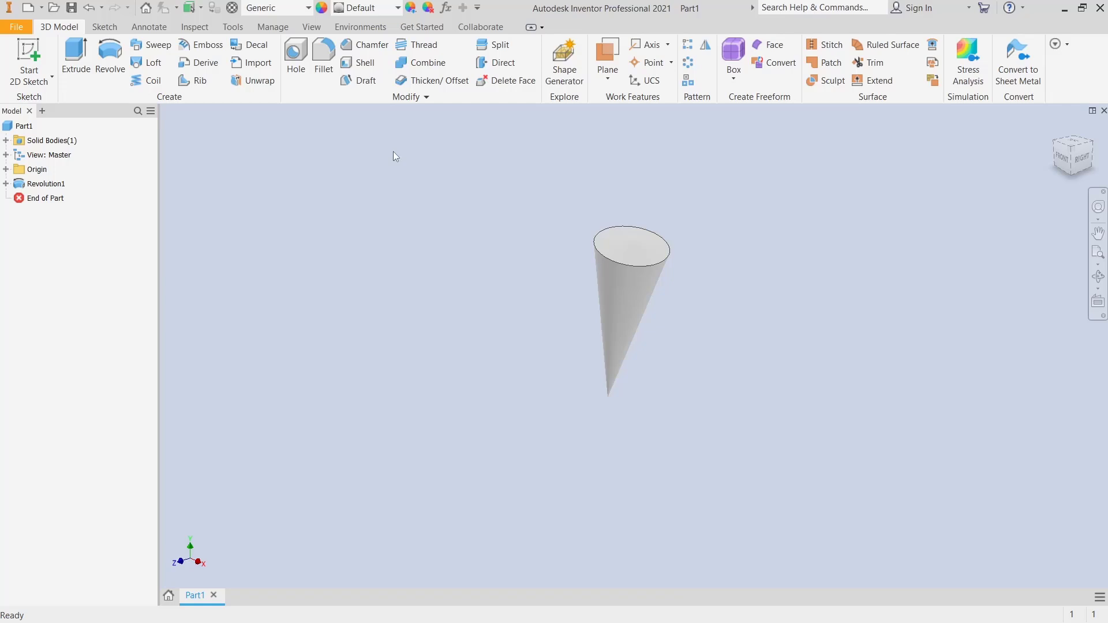
Shell the cone with its top face removed, ready to set the 0.4 wall thickness.
click(364, 63)
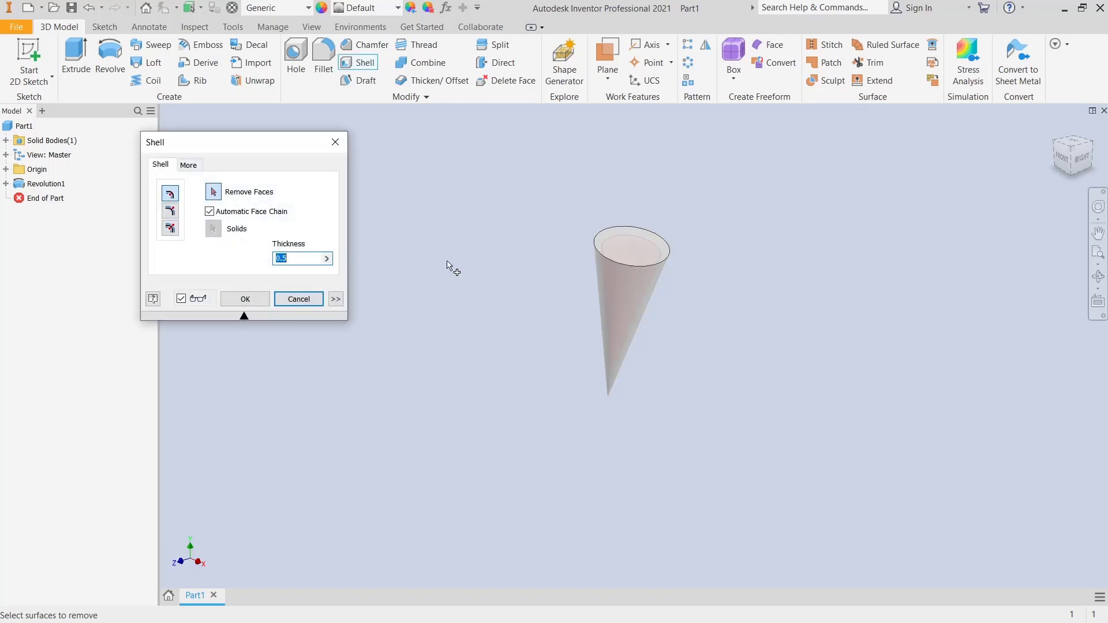
click(628, 256)
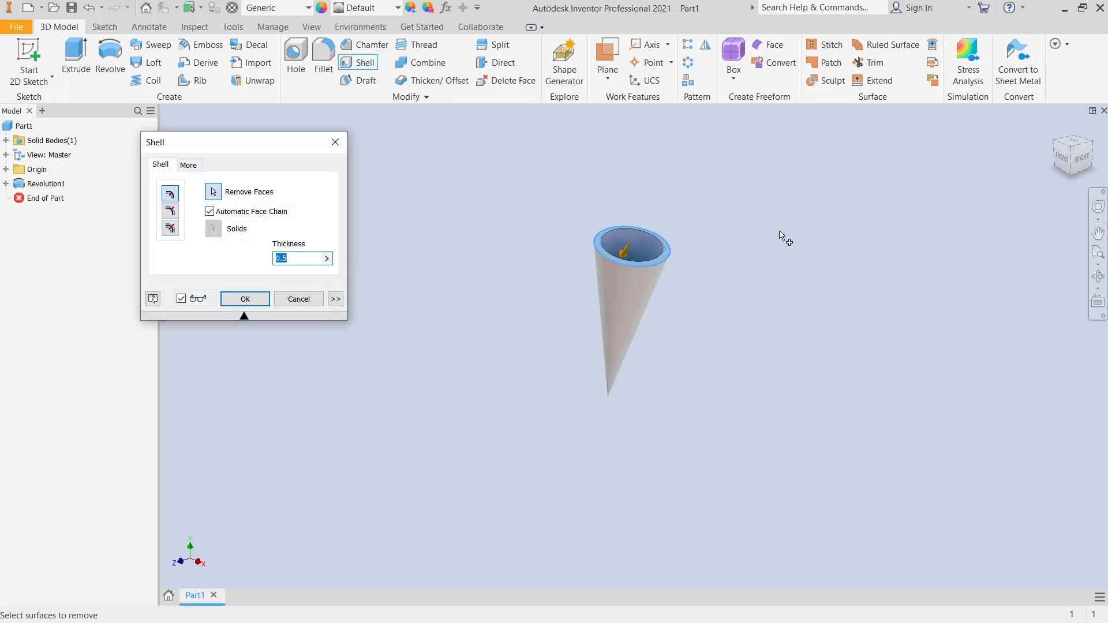
click(295, 259)
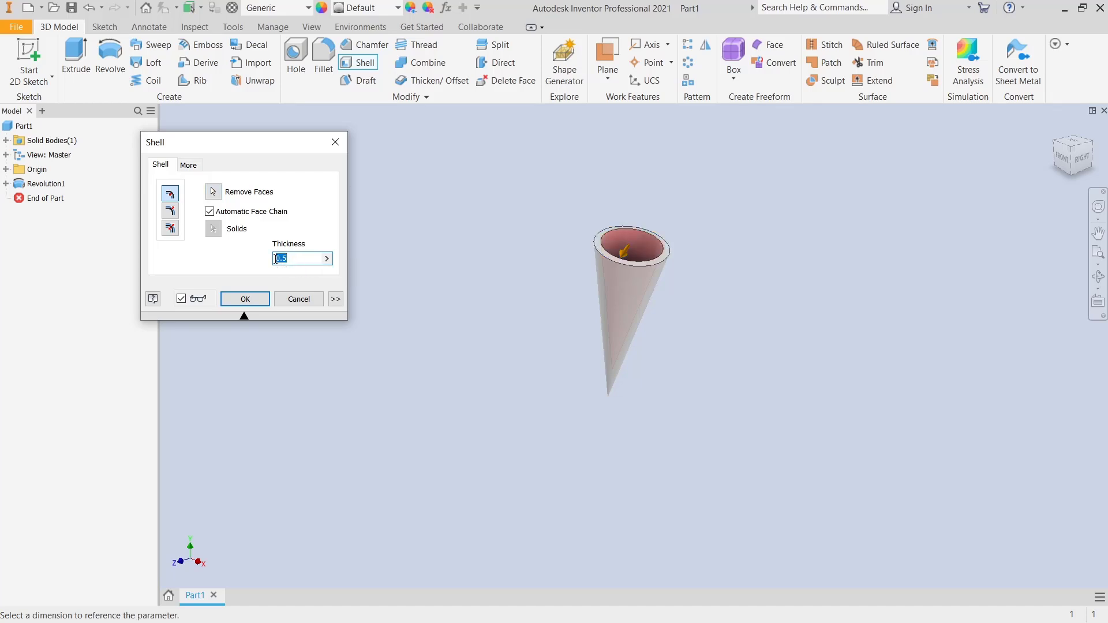
text(0.4)
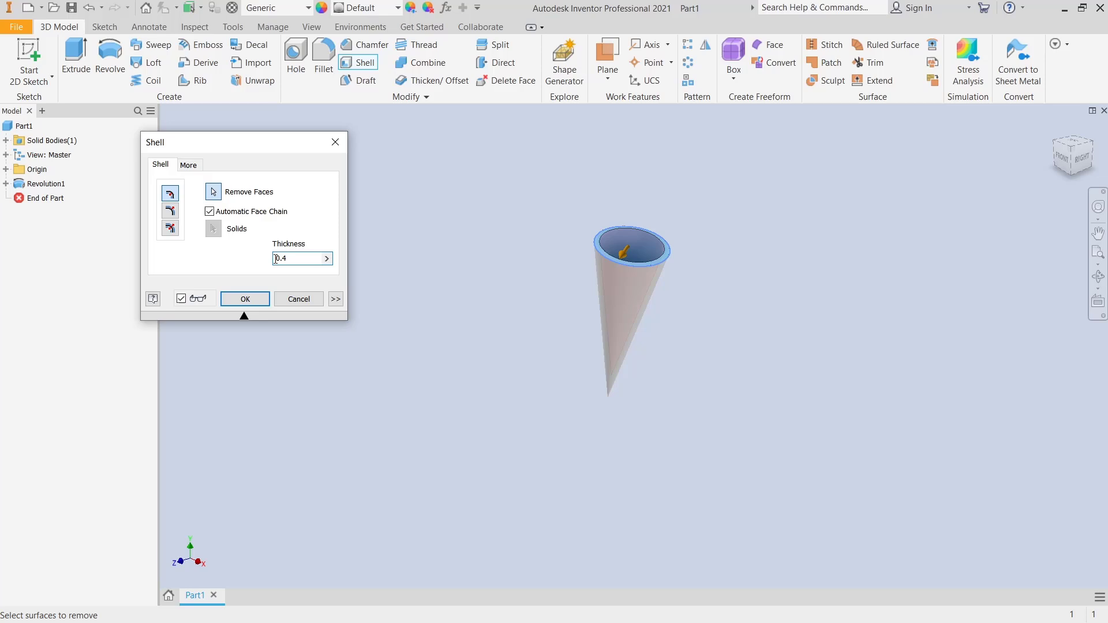
click(245, 298)
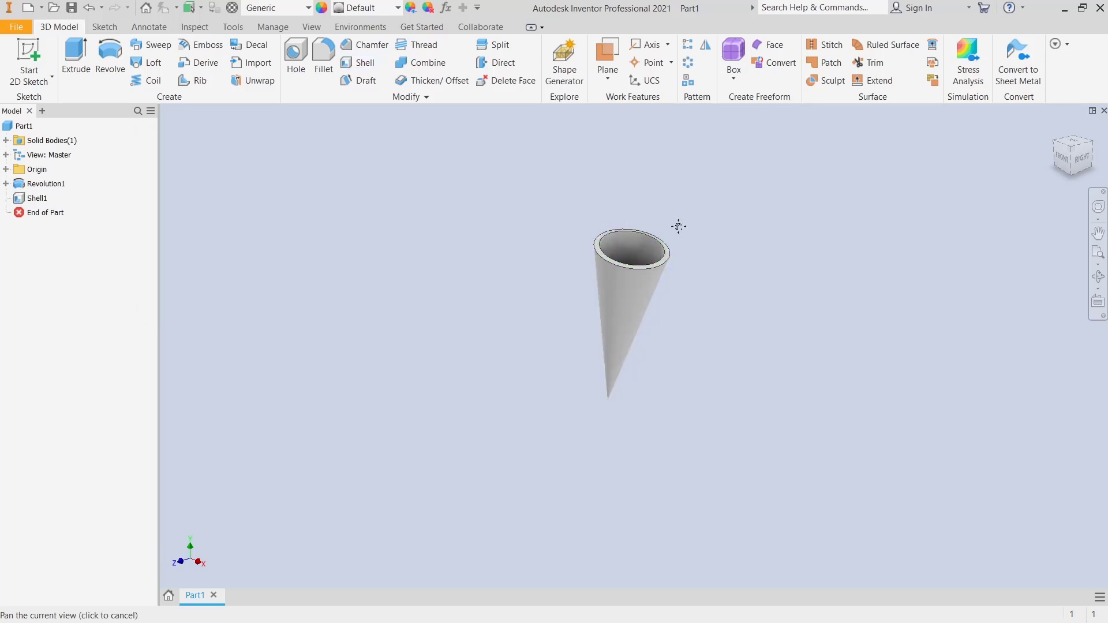
middle_drag(675, 228, 647, 284)
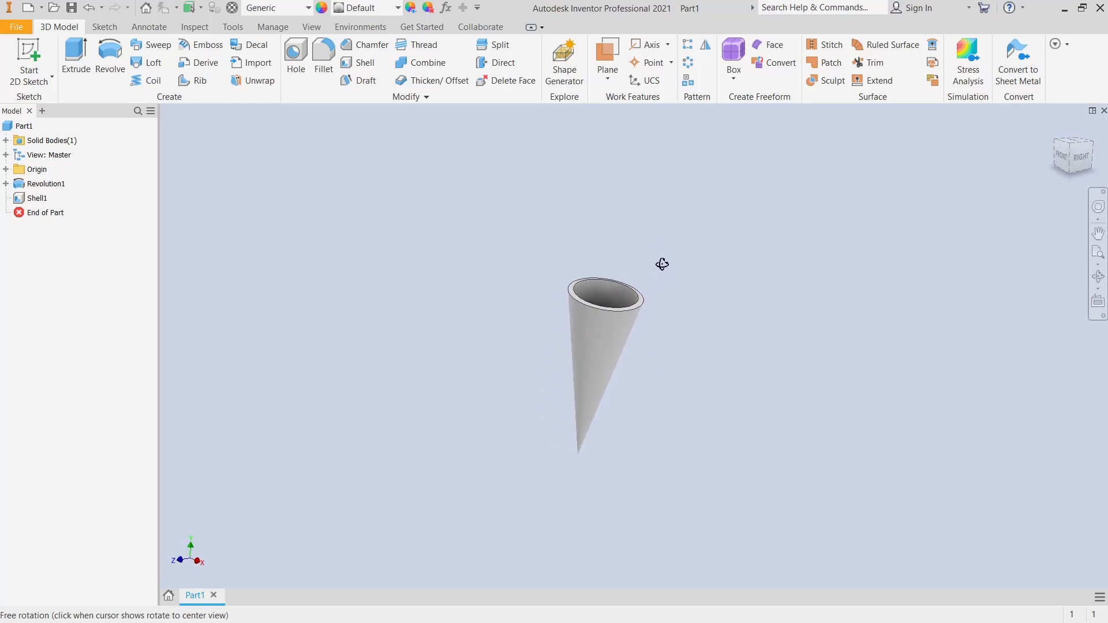
shift+middle_drag(646, 284, 653, 284)
scroll(640, 349, up, 2)
scroll(635, 351, up, 2)
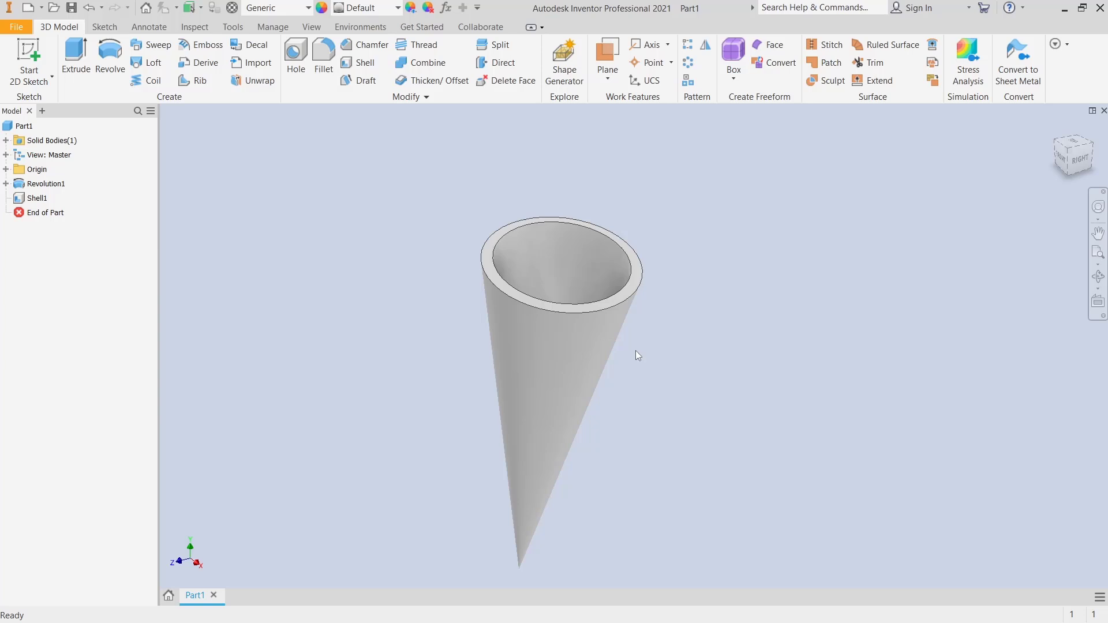
scroll(635, 351, down, 2)
mouse_move(671, 307)
shift+middle_down()
mouse_move(699, 285)
mouse_move(601, 279)
shift+middle_up()
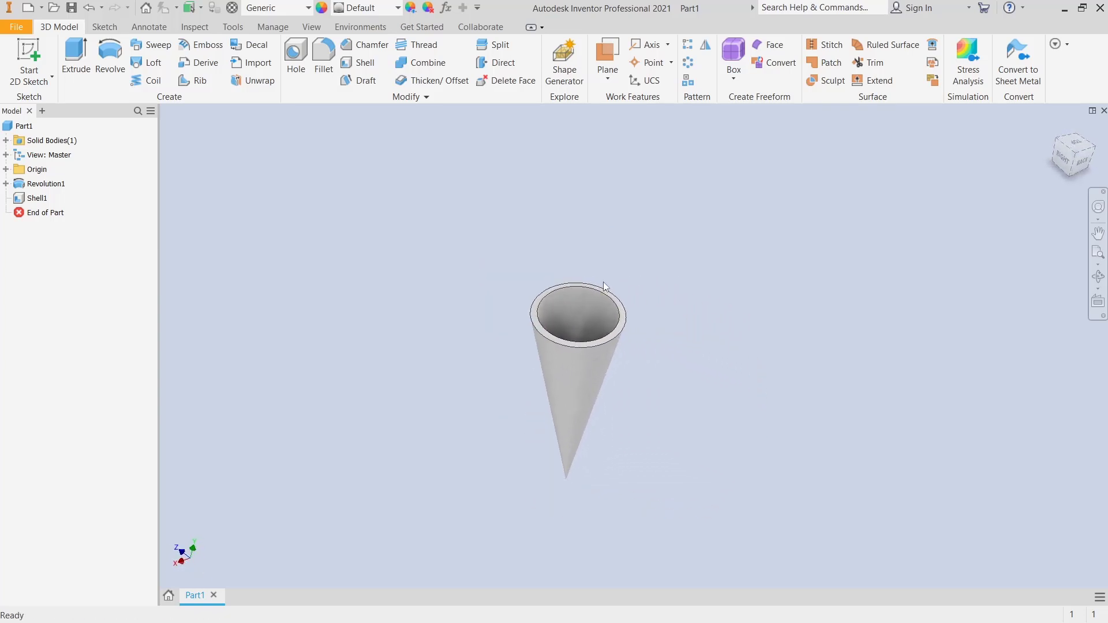